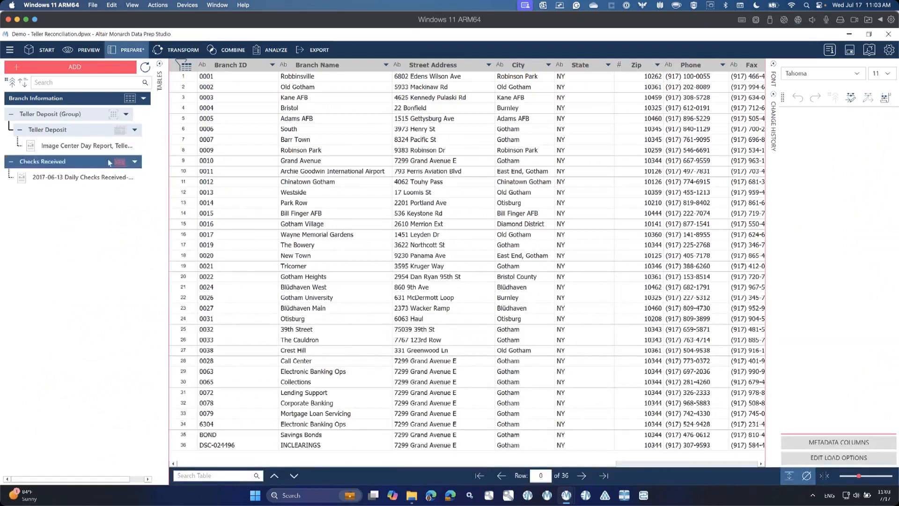
# Step: Examine the Branch ID and Amount (Checks) columns of the Checks Received table
pyautogui.click(80, 117)
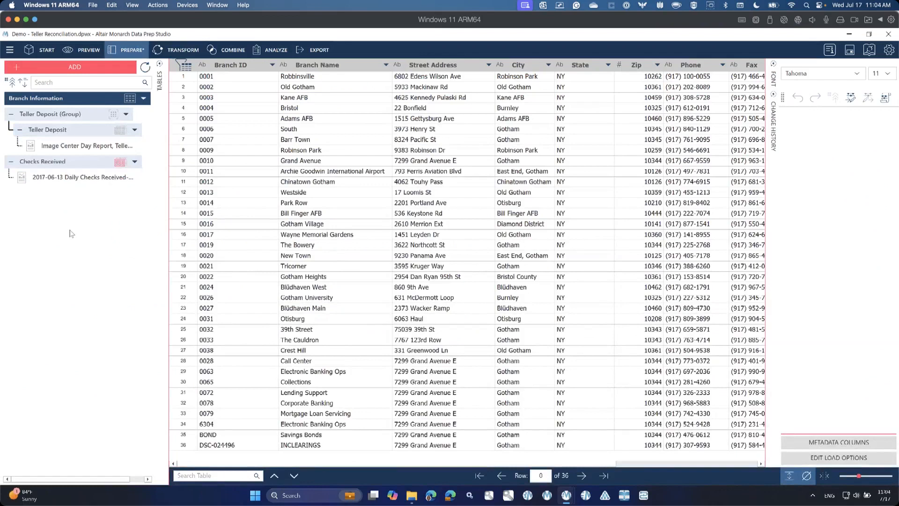
pyautogui.click(60, 162)
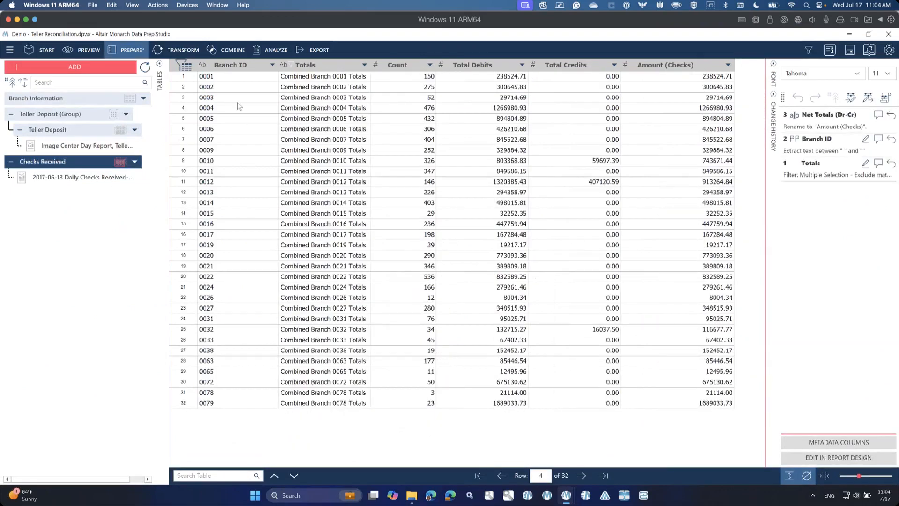
pyautogui.moveTo(231, 76); pyautogui.dragTo(233, 405)
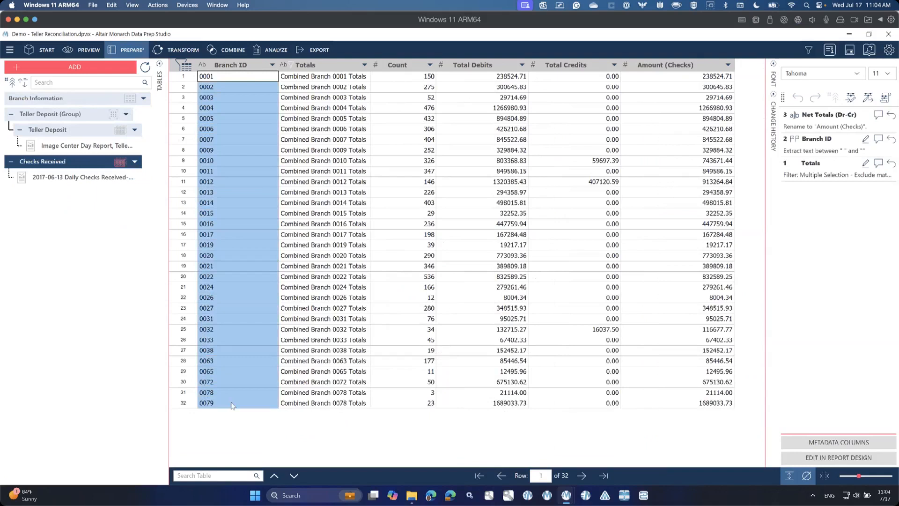
pyautogui.click(711, 75)
pyautogui.moveTo(710, 82); pyautogui.dragTo(709, 407)
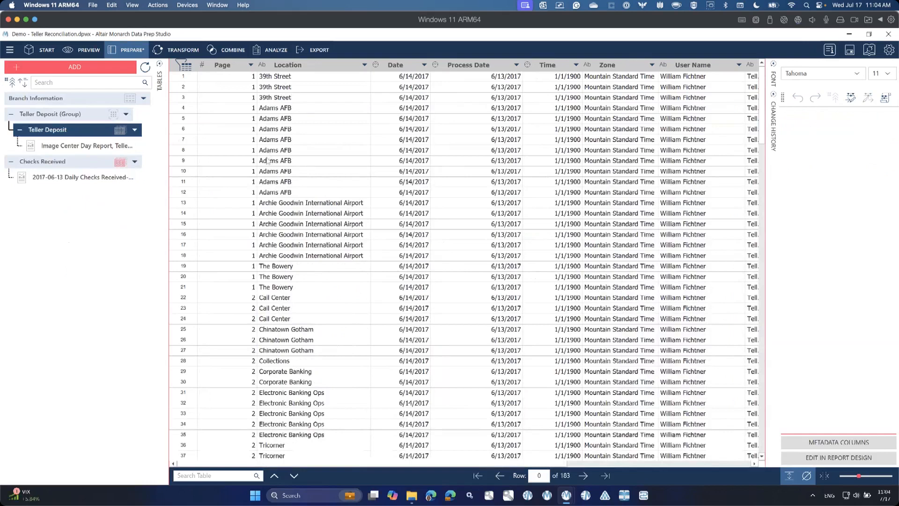
# Step: Compare how branches are identified in Checks Received with the Location entries in the Teller Deposit table
pyautogui.click(49, 161)
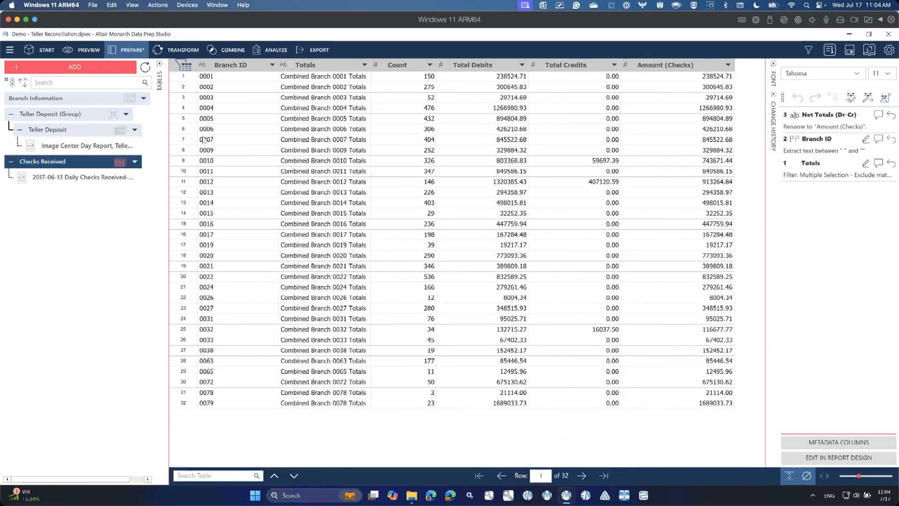
pyautogui.click(86, 138)
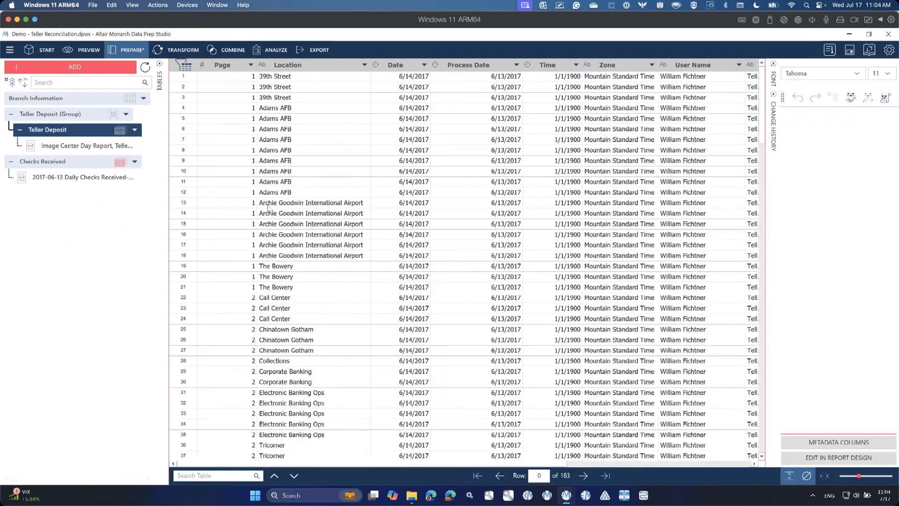
pyautogui.click(275, 79)
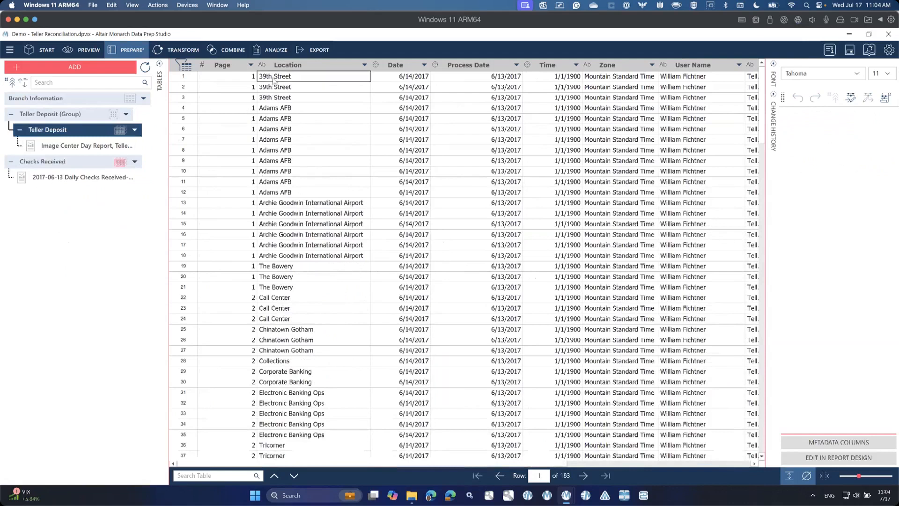
pyautogui.click(274, 88)
pyautogui.click(273, 98)
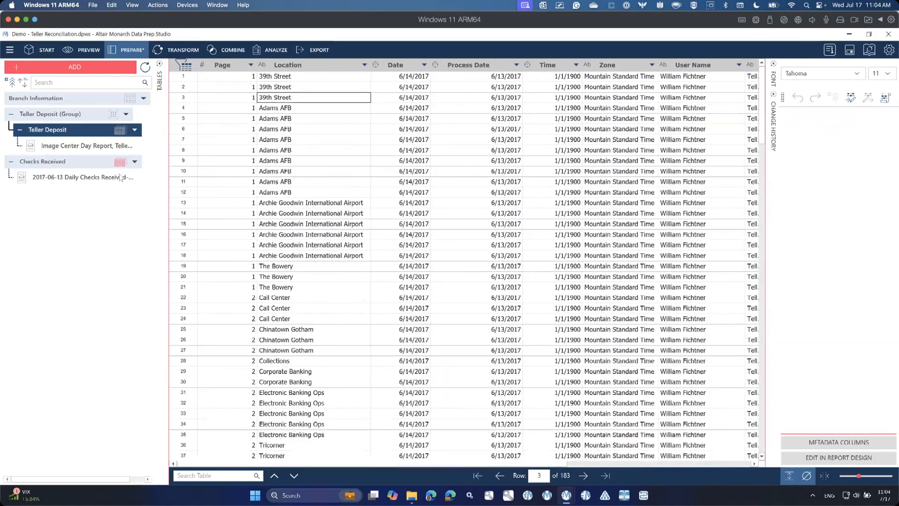
pyautogui.click(63, 162)
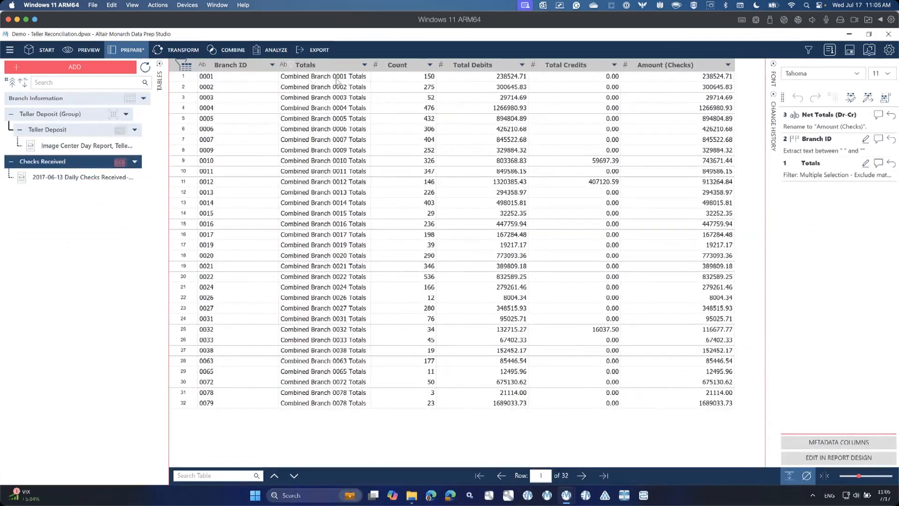
# Step: Review the branch names and teller amounts in the Teller Deposit (Group) table
pyautogui.click(46, 114)
pyautogui.moveTo(216, 87); pyautogui.dragTo(234, 159)
pyautogui.moveTo(480, 88); pyautogui.dragTo(496, 273)
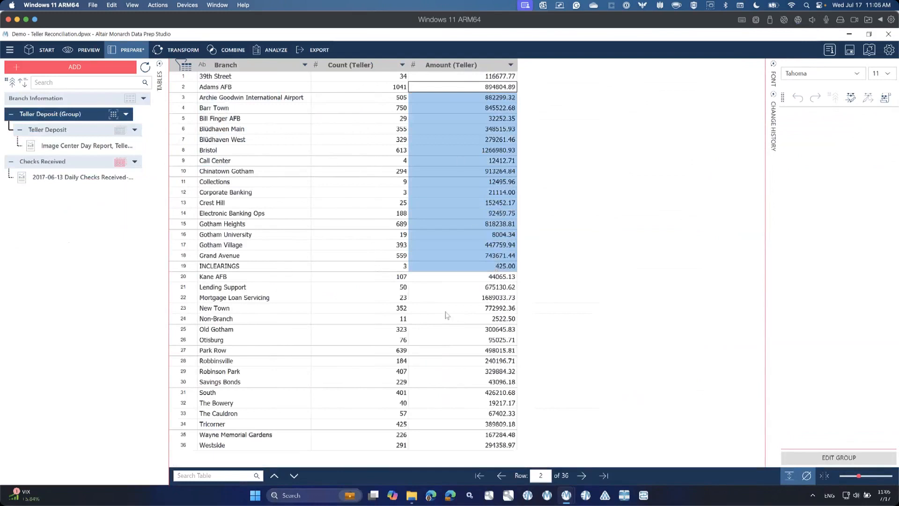
pyautogui.click(49, 135)
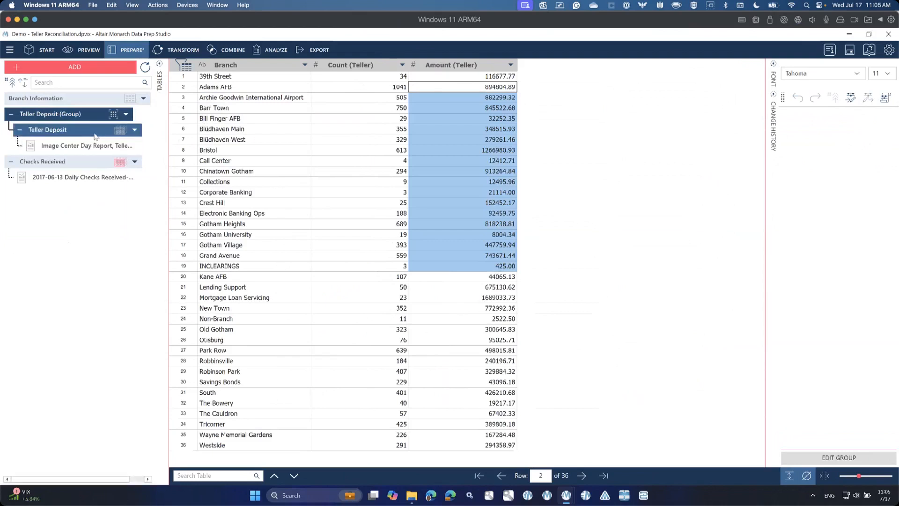
# Step: Examine the Branch ID and Branch Name columns in Branch Information as a link between the teller and check tables
pyautogui.click(78, 99)
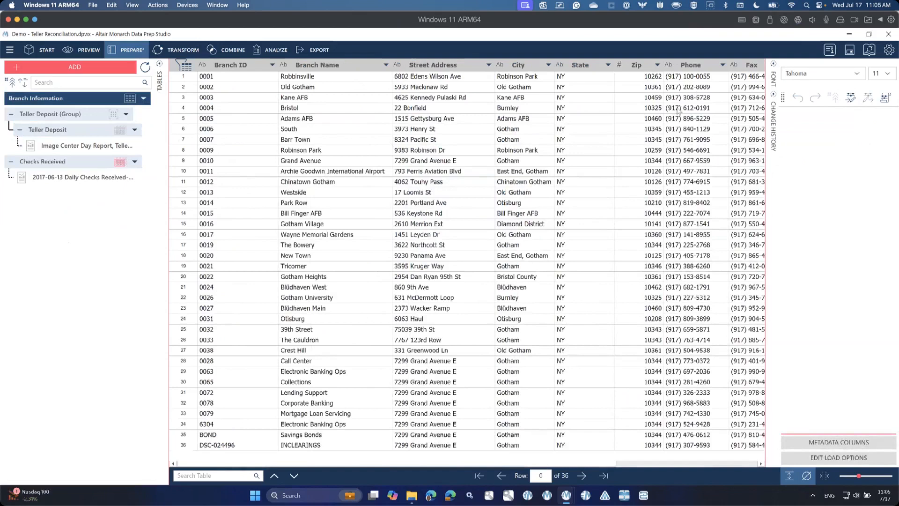
pyautogui.moveTo(240, 77); pyautogui.dragTo(220, 280)
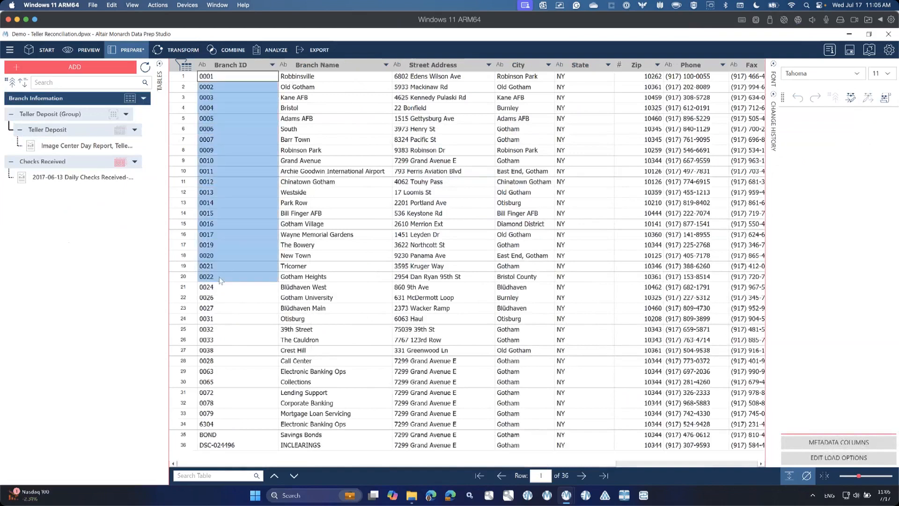
pyautogui.click(41, 166)
pyautogui.moveTo(299, 84); pyautogui.dragTo(317, 279)
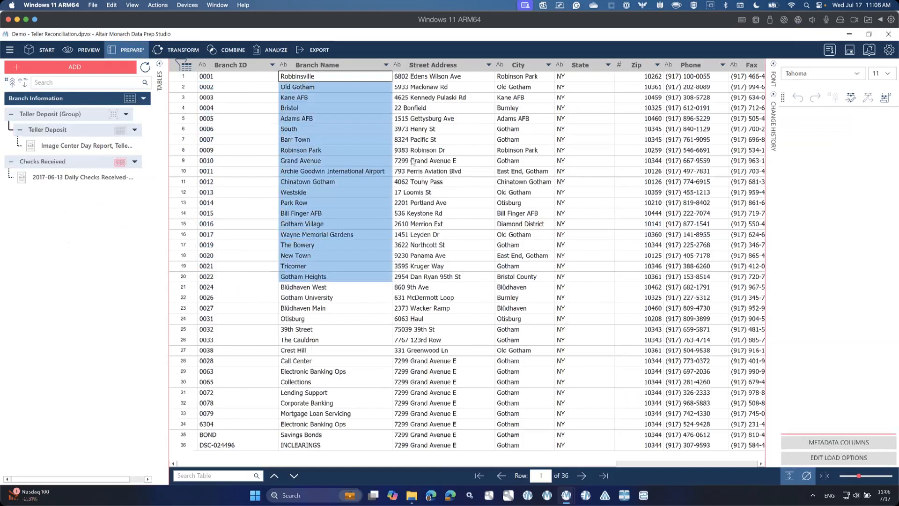
pyautogui.click(315, 331)
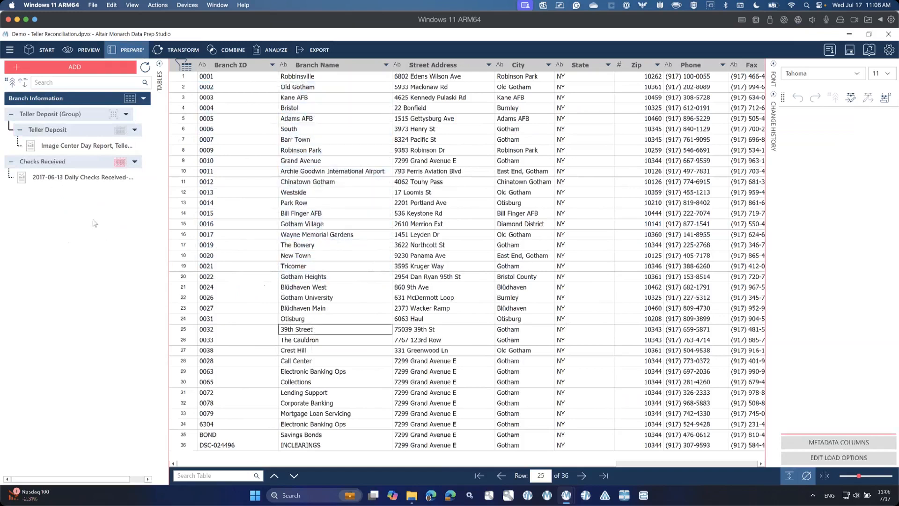
pyautogui.click(48, 163)
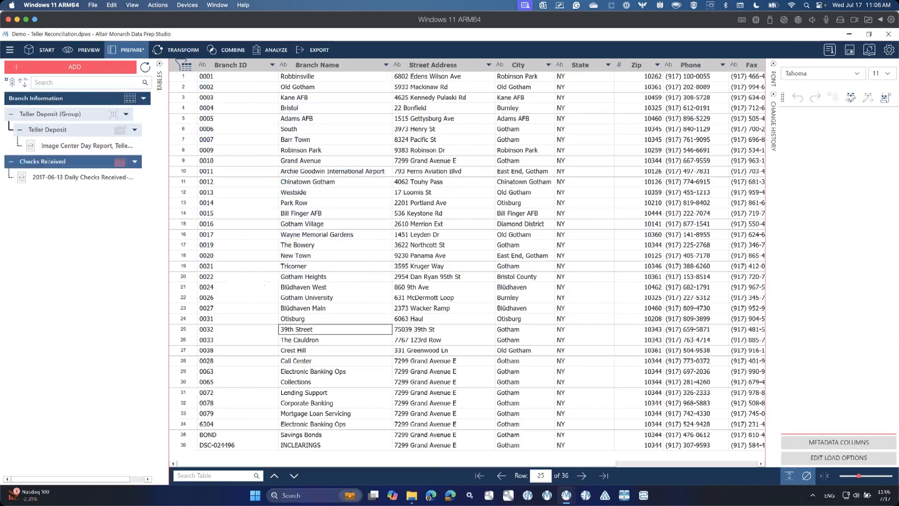
pyautogui.click(58, 147)
pyautogui.click(54, 161)
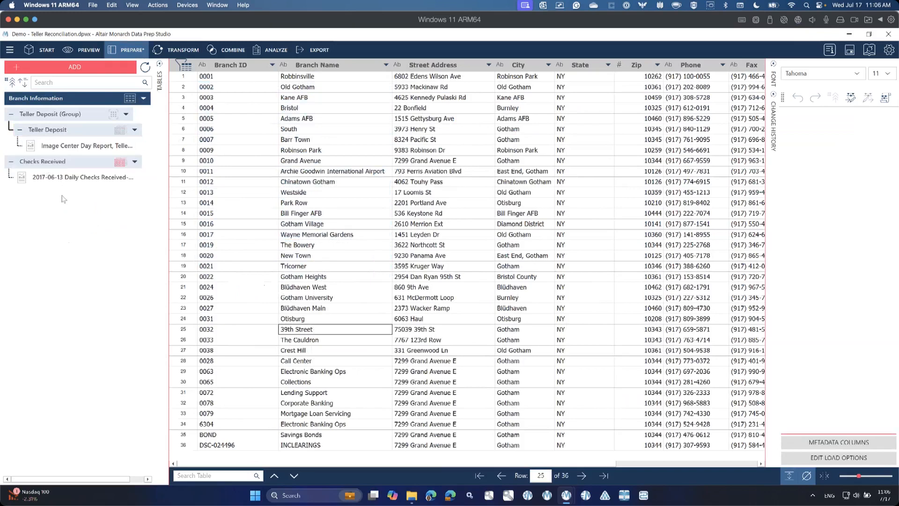
pyautogui.click(77, 177)
pyautogui.click(332, 277)
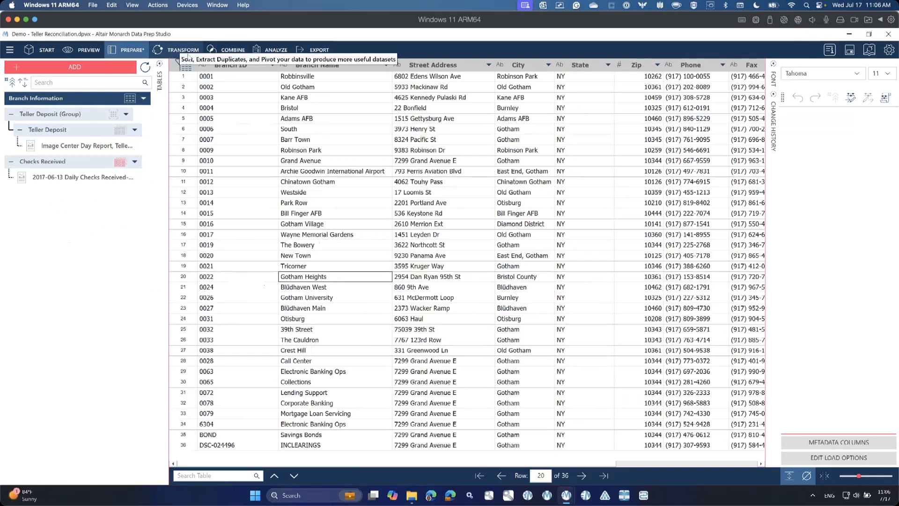
# Step: Set up a join with Branch Information as the first table and Checks Received as the second, and open its settings
pyautogui.click(236, 52)
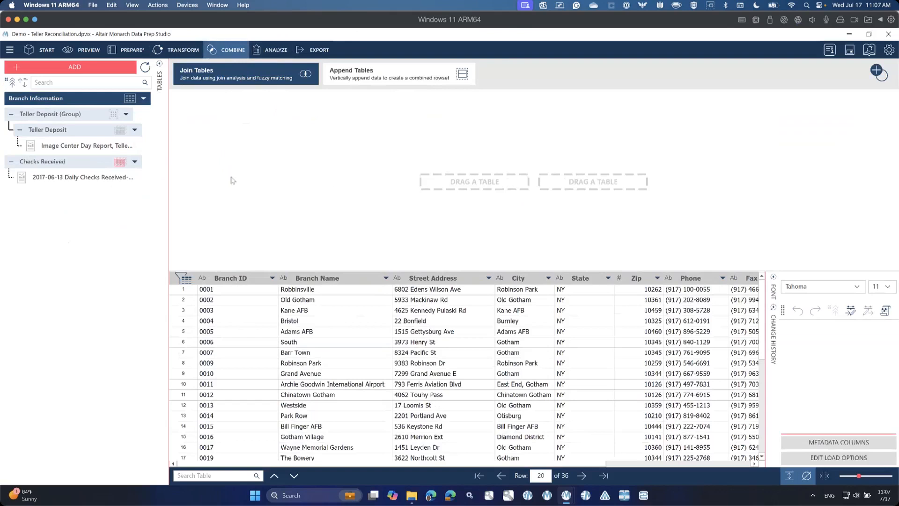
pyautogui.moveTo(43, 101); pyautogui.dragTo(465, 190)
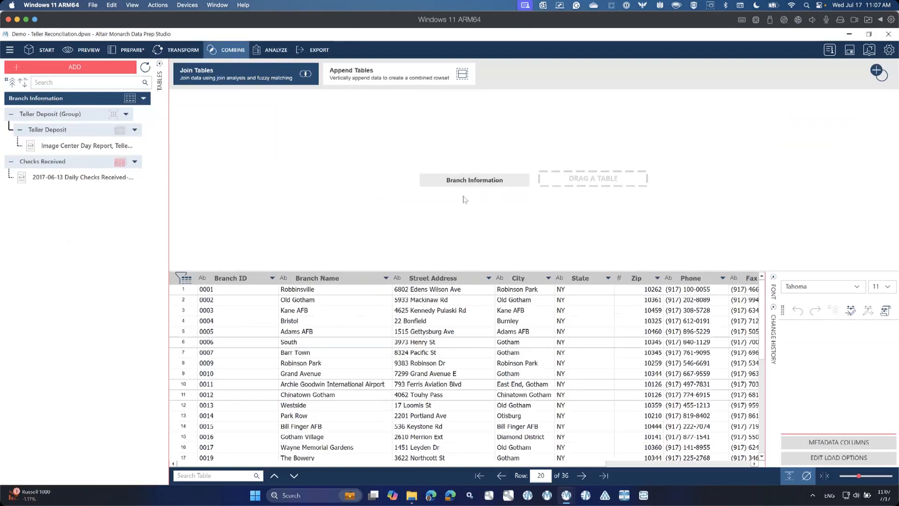
pyautogui.doubleClick(33, 161)
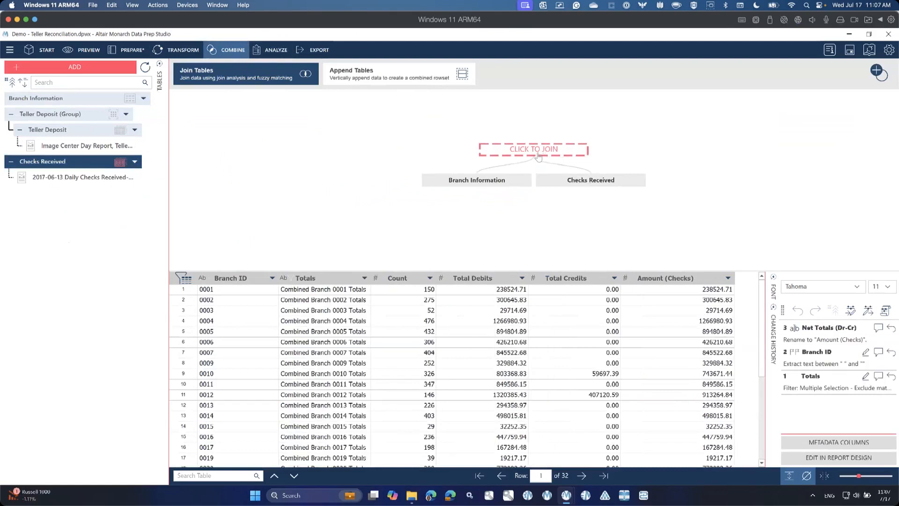
pyautogui.click(539, 157)
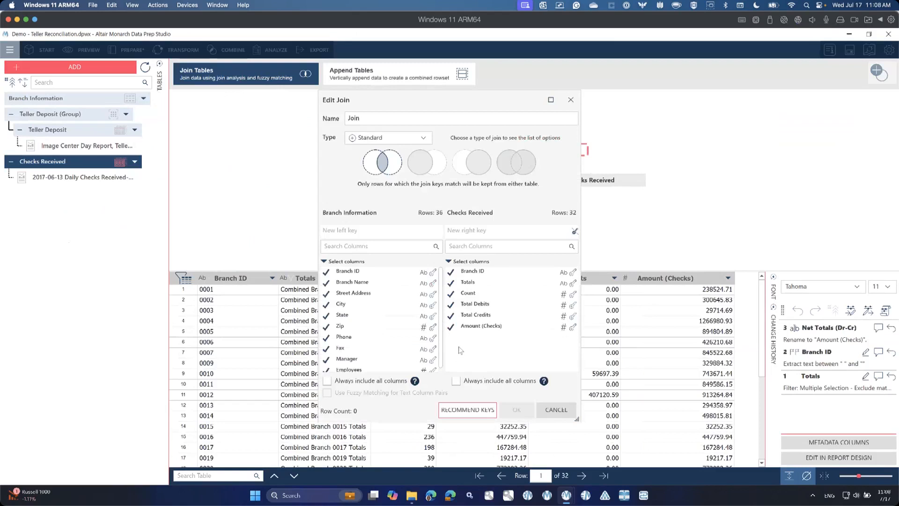
# Step: Use the recommended Branch ID pair as the join key, and check the remaining key recommendations without adding another
pyautogui.click(460, 416)
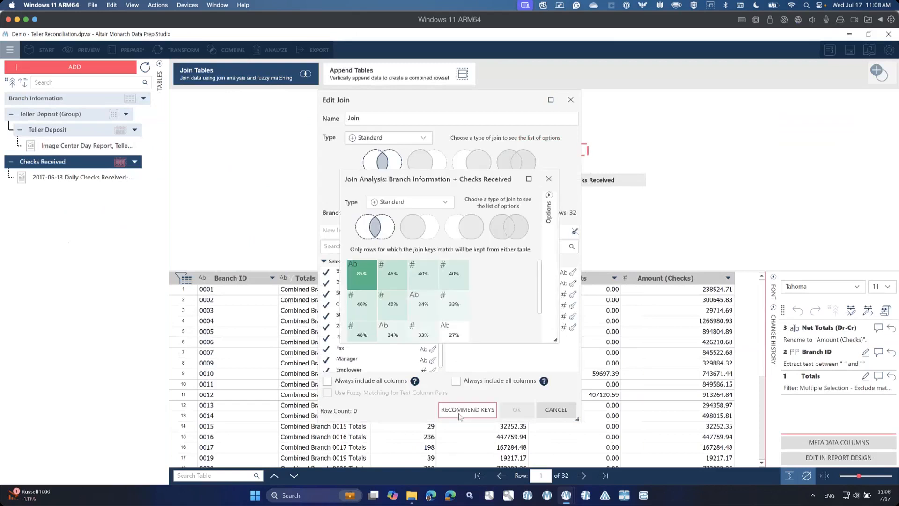
pyautogui.click(365, 275)
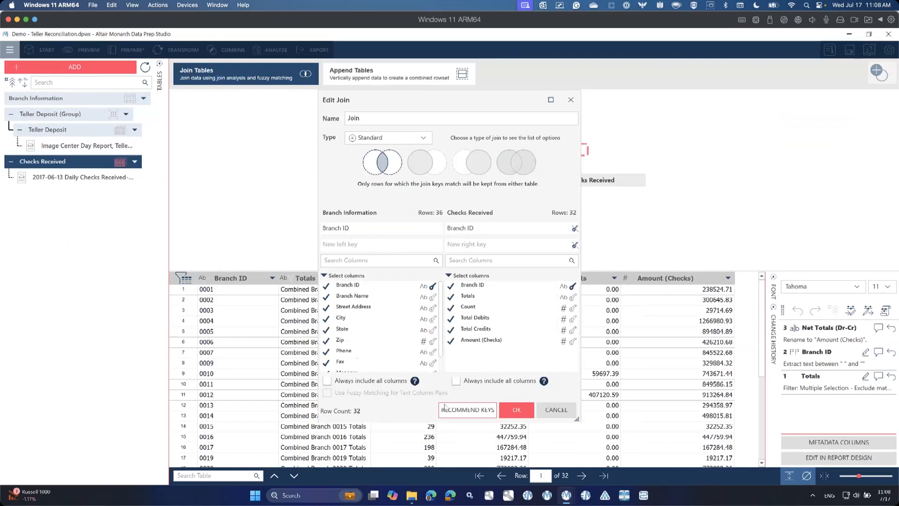
pyautogui.click(445, 410)
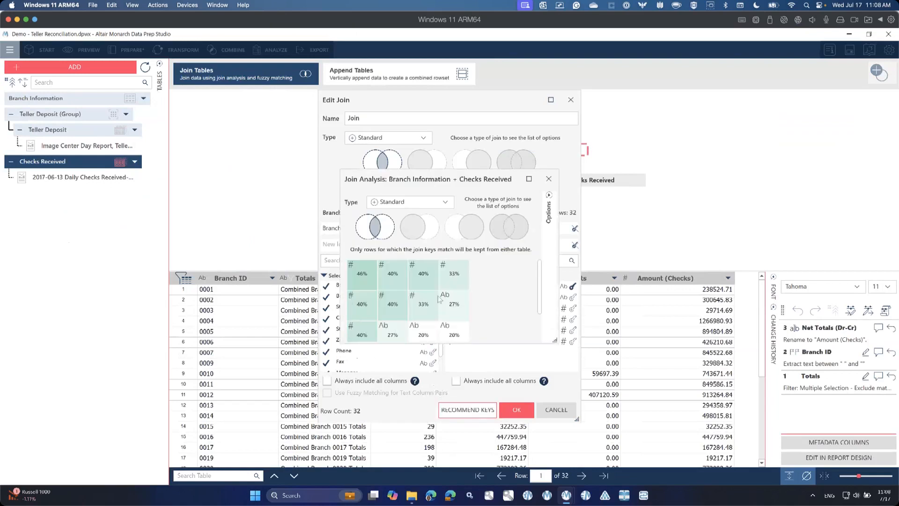
pyautogui.click(549, 178)
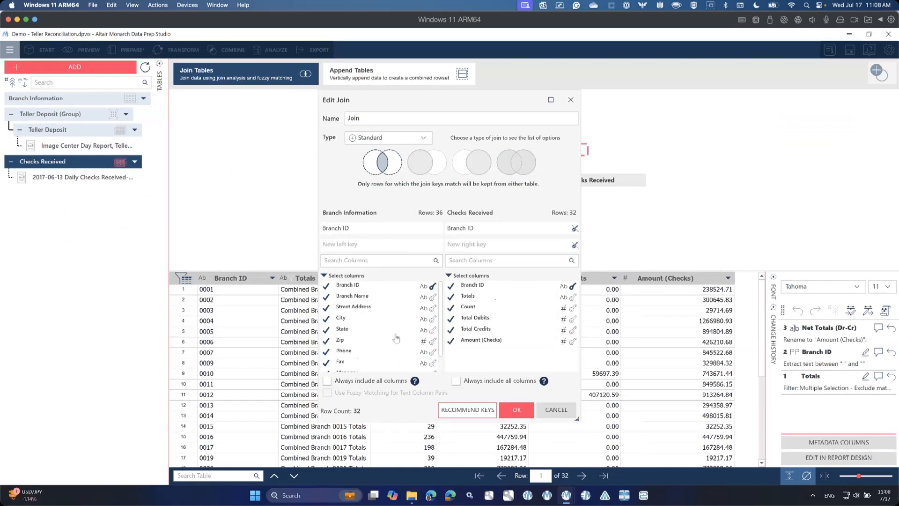
# Step: Limit the Branch Information columns in the join to Branch ID and Branch Name
pyautogui.scroll(-1, 393, 338)
pyautogui.scroll(1, 367, 360)
pyautogui.scroll(-1, 341, 342)
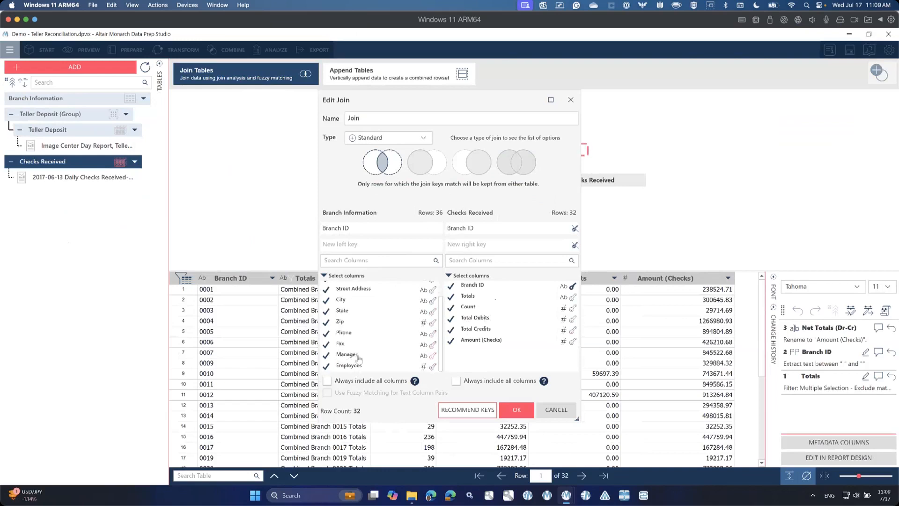
pyautogui.scroll(1, 349, 361)
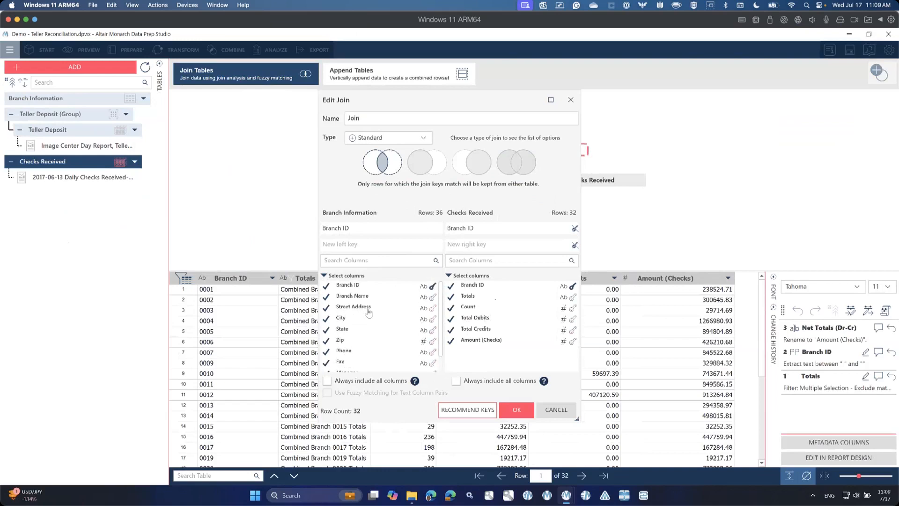
pyautogui.click(324, 276)
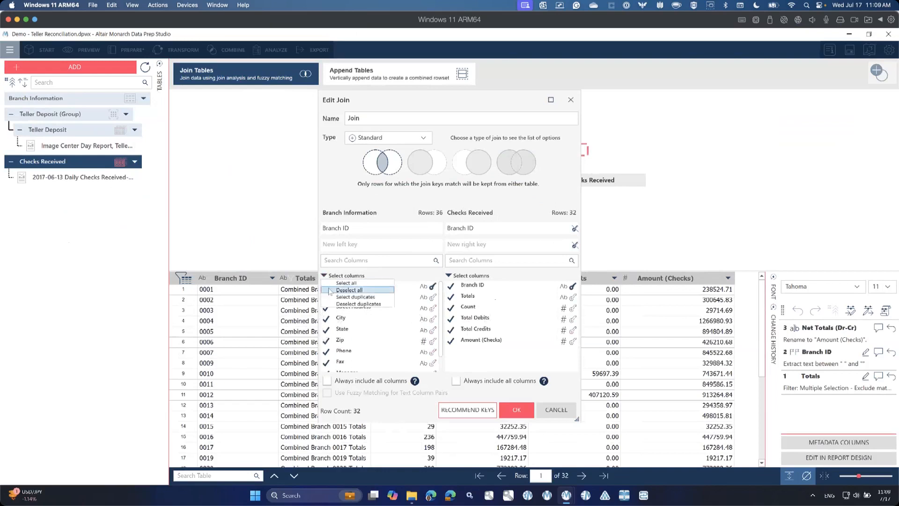
pyautogui.click(330, 291)
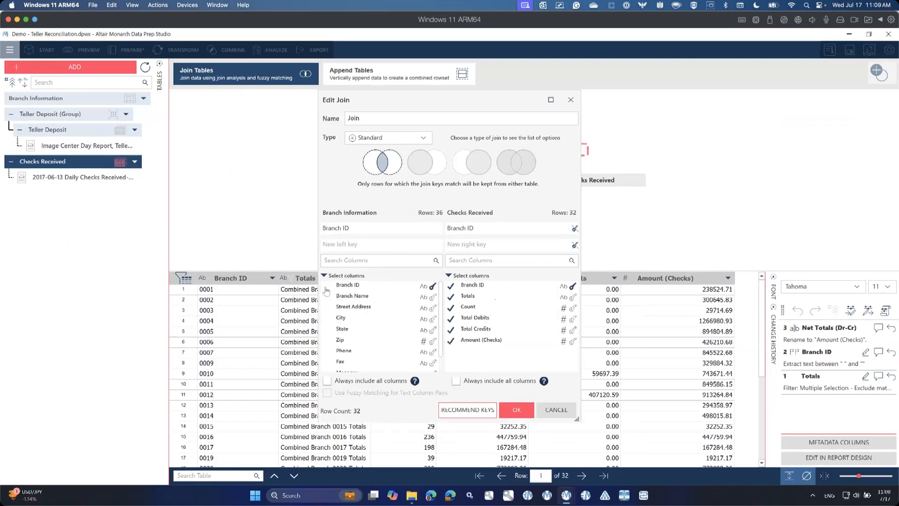
pyautogui.click(327, 286)
pyautogui.click(327, 297)
# Step: Keep only Amount (Checks) from the Checks Received columns and create the standard join
pyautogui.click(452, 287)
pyautogui.click(451, 298)
pyautogui.click(451, 308)
pyautogui.click(451, 319)
pyautogui.click(452, 330)
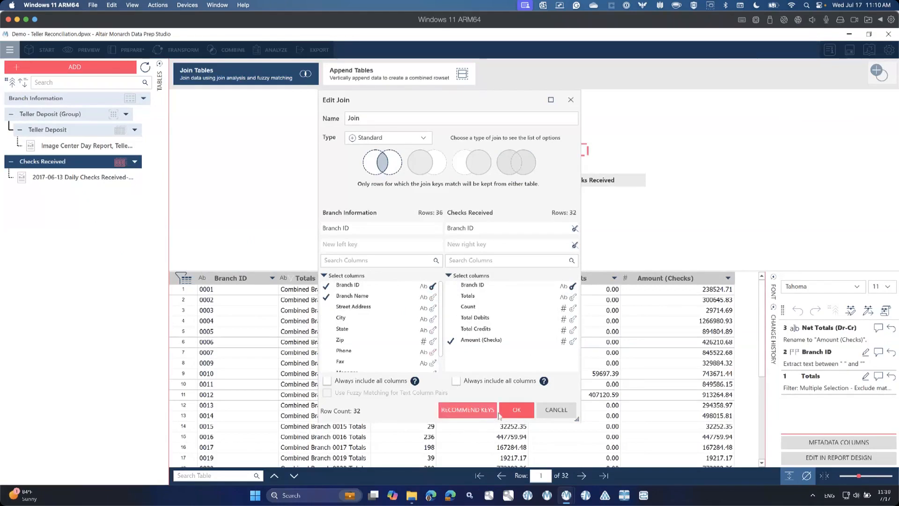
pyautogui.click(517, 411)
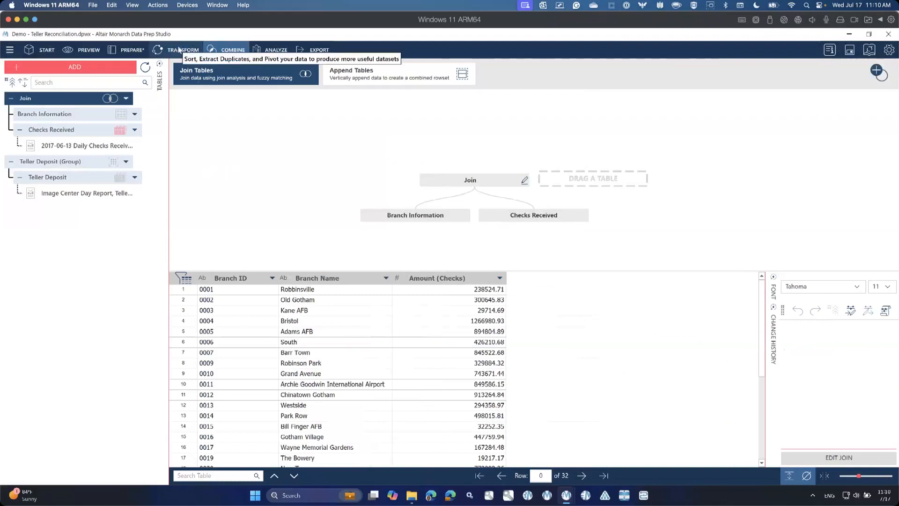
# Step: Review the join's source tables and the resulting joined table
pyautogui.click(79, 117)
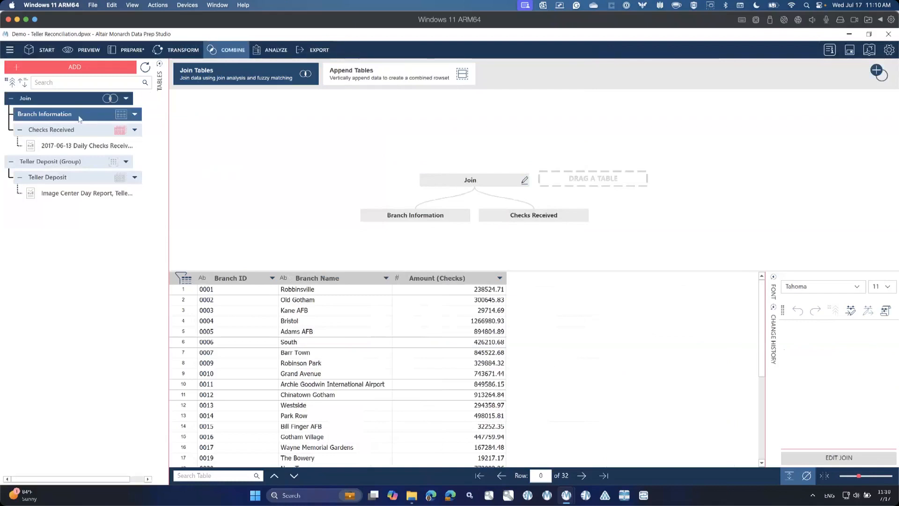
pyautogui.click(79, 133)
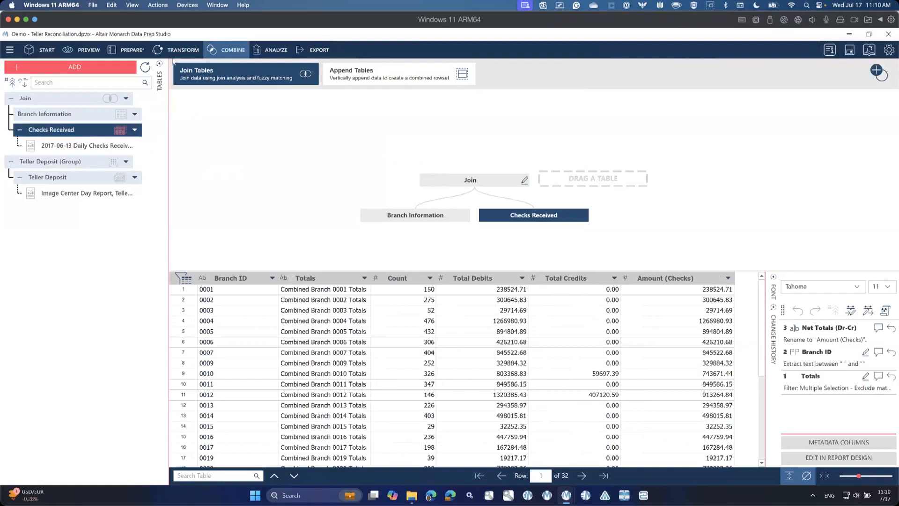
pyautogui.click(82, 99)
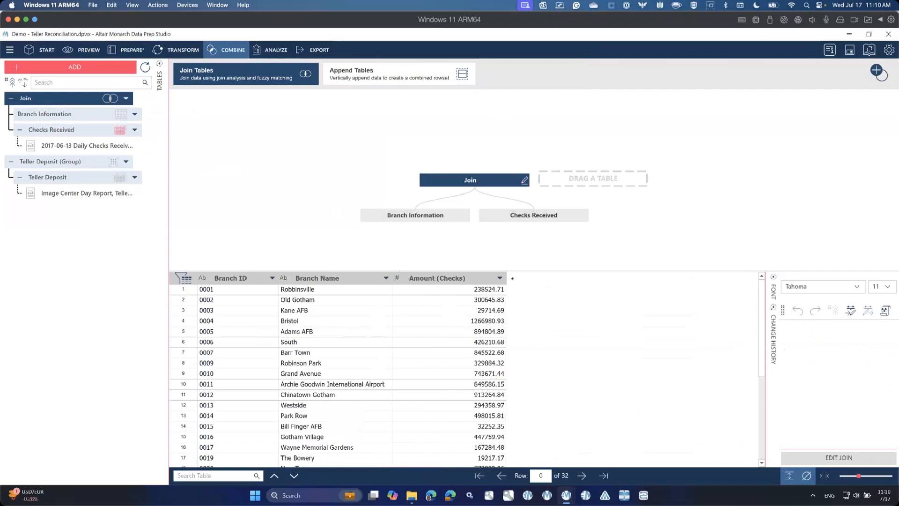
# Step: Start joining the existing Join table with Teller Deposit (Group), matching Branch Name to Branch as the key pair
pyautogui.click(49, 163)
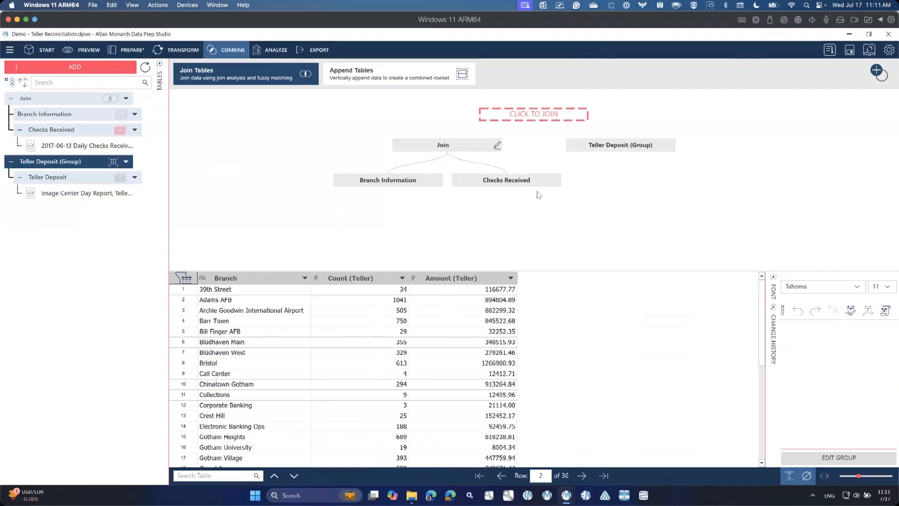
pyautogui.click(516, 118)
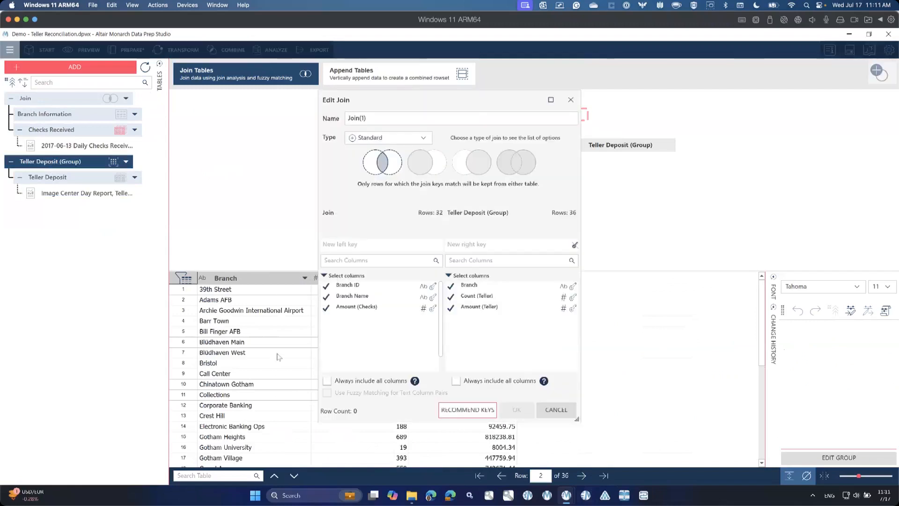
pyautogui.click(432, 297)
pyautogui.click(573, 286)
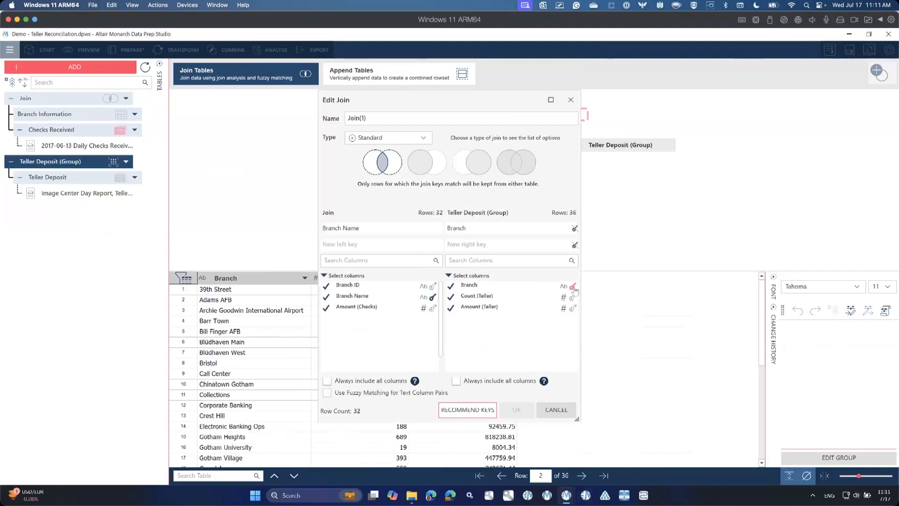
# Step: Keep only Amount (Teller) from the Teller Deposit (Group) columns and create the standard join
pyautogui.click(451, 286)
pyautogui.click(452, 298)
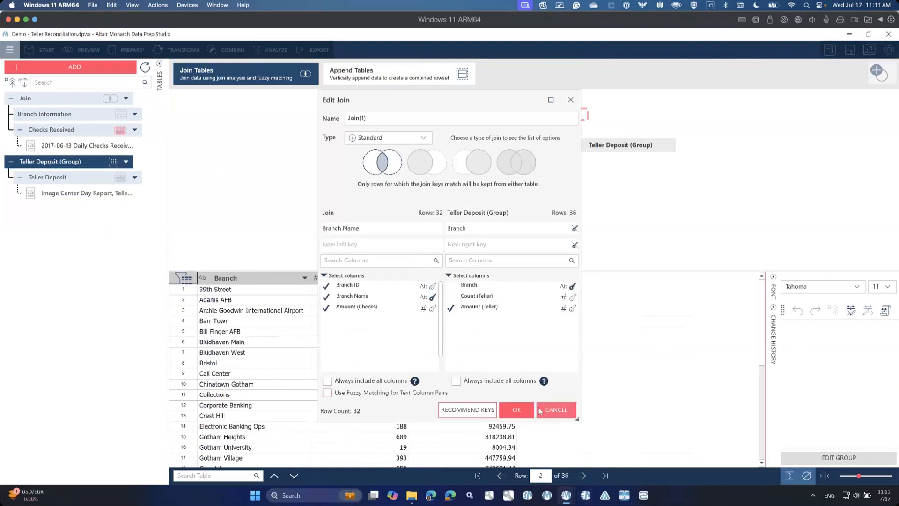
pyautogui.click(505, 416)
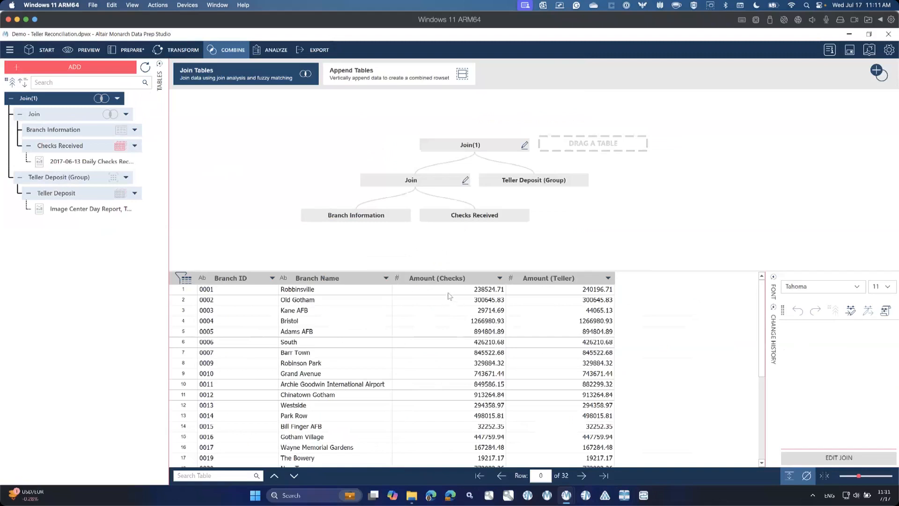
# Step: Compare the Amount (Checks) and Amount (Teller) values per branch in the joined table, along with the branch IDs and names
pyautogui.moveTo(450, 293); pyautogui.dragTo(462, 440)
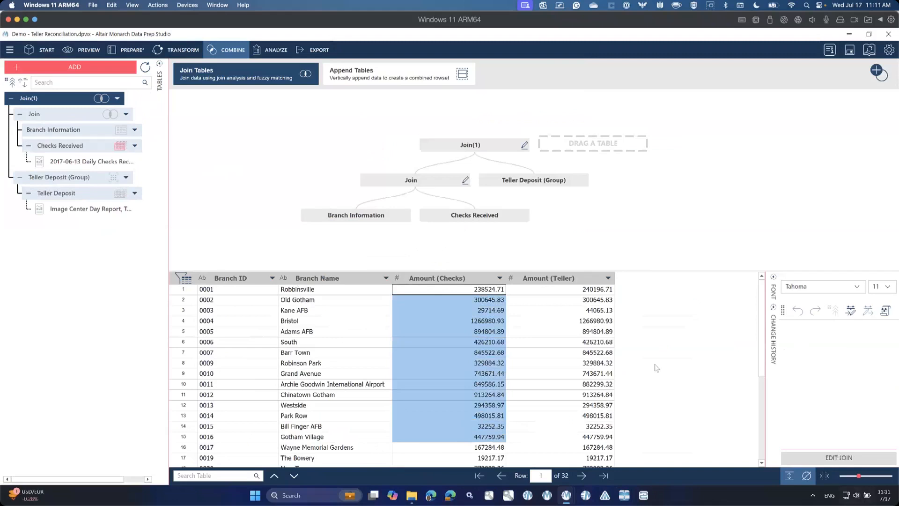
pyautogui.moveTo(586, 299); pyautogui.dragTo(600, 418)
pyautogui.moveTo(239, 300); pyautogui.dragTo(346, 419)
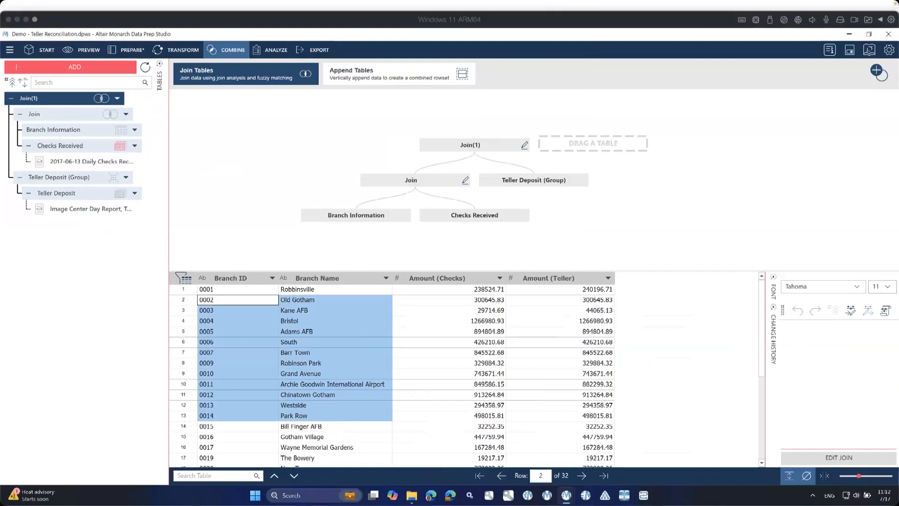
# Step: Switch to the Combining Data slide show in PowerPoint
pyautogui.hotkey('ctrl', 'Up')
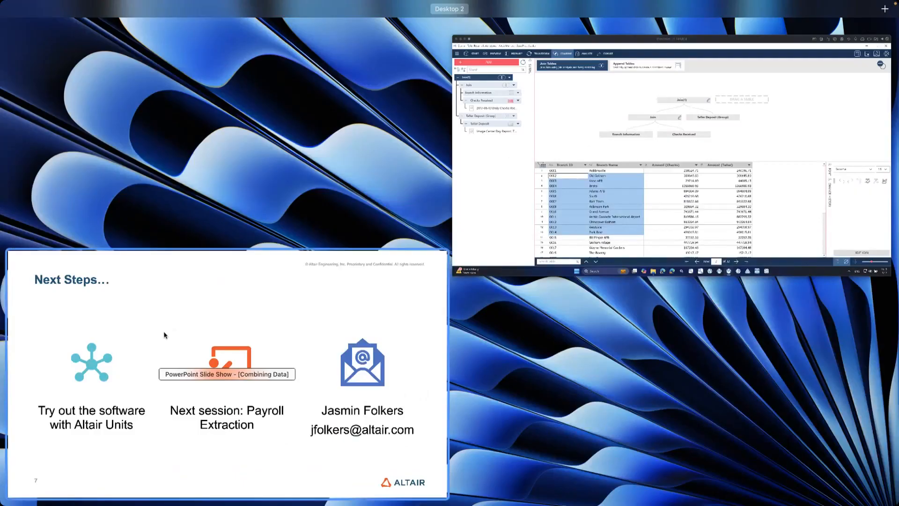
pyautogui.click(164, 335)
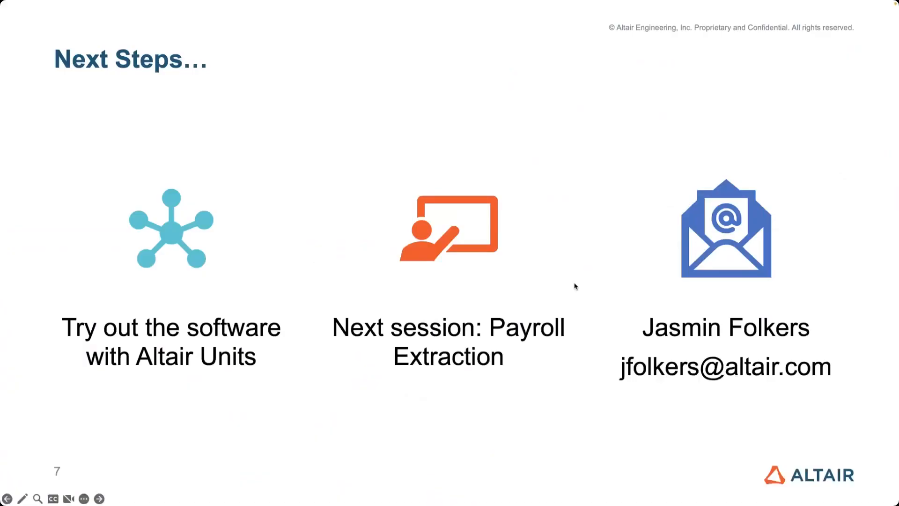